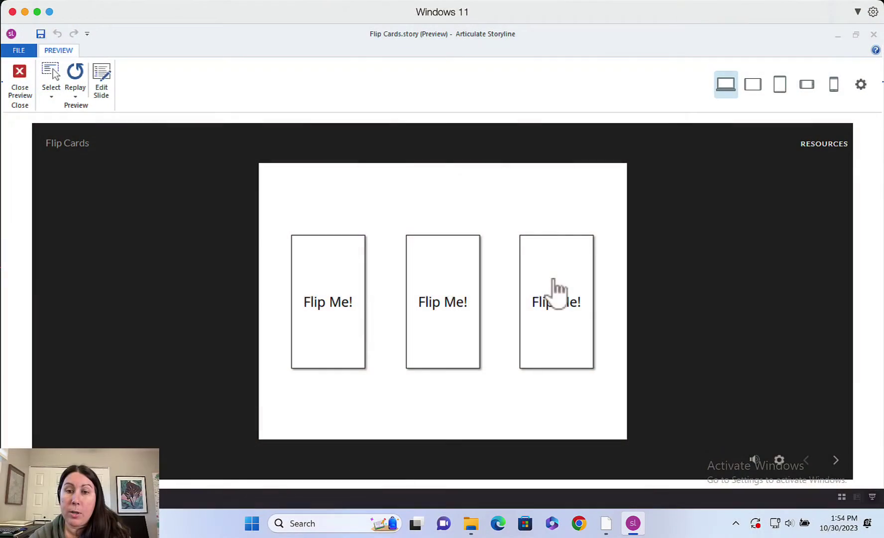
# In the preview, flip all three cards to 'I Am Flipped!' and back to 'Flip Me!'.
pyautogui.click(554, 280)
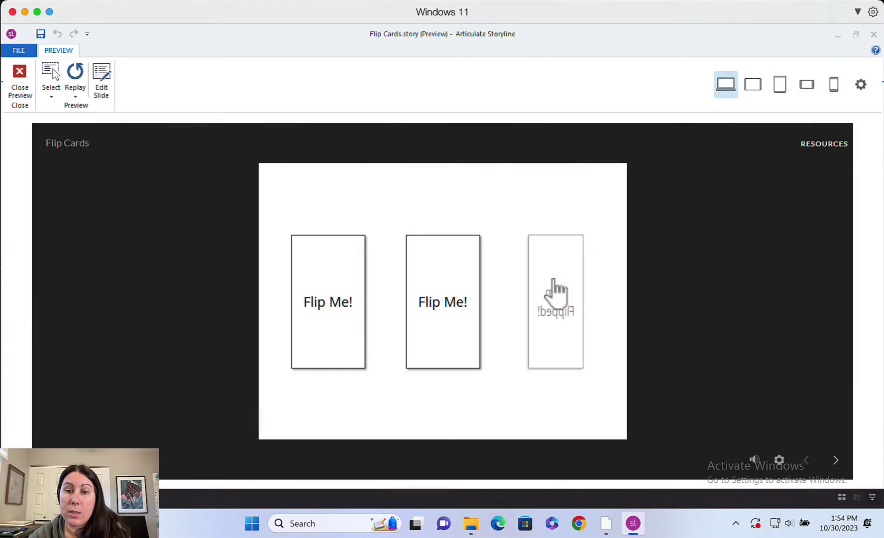
pyautogui.click(439, 292)
pyautogui.click(324, 301)
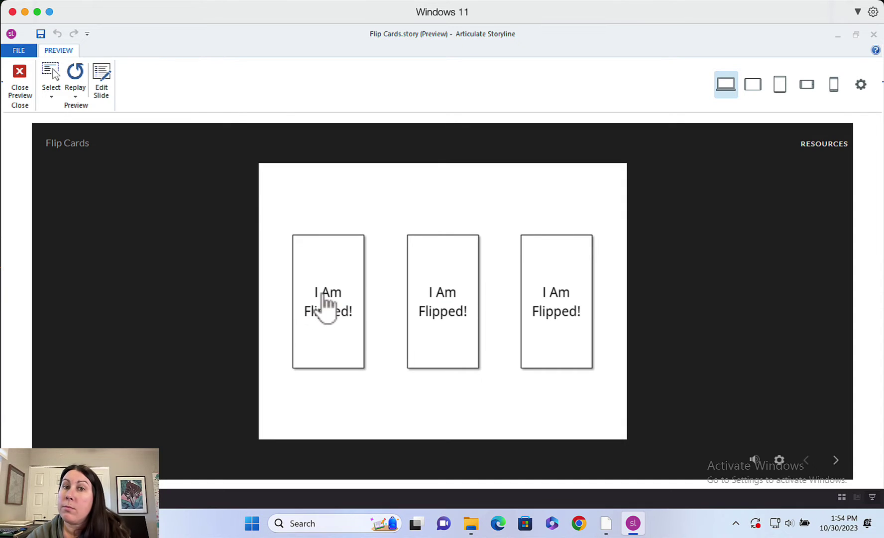
pyautogui.click(448, 300)
pyautogui.click(538, 299)
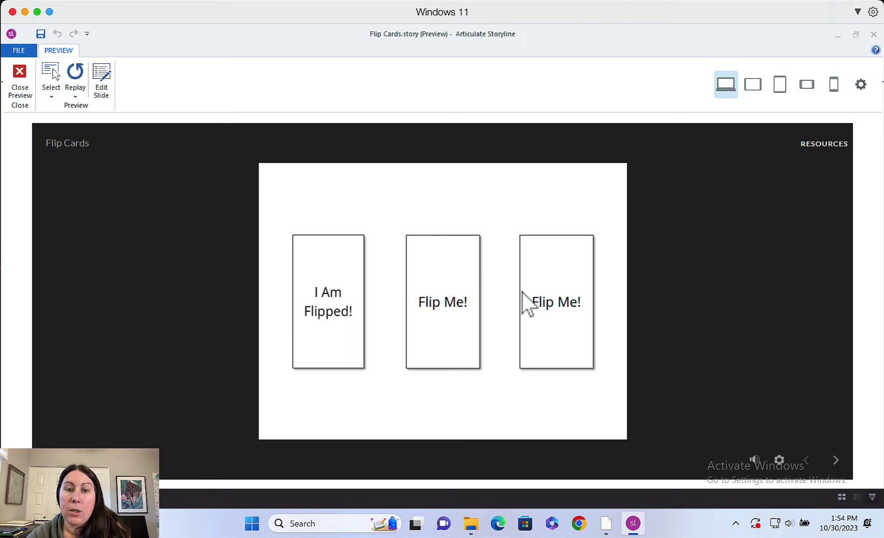
pyautogui.click(334, 296)
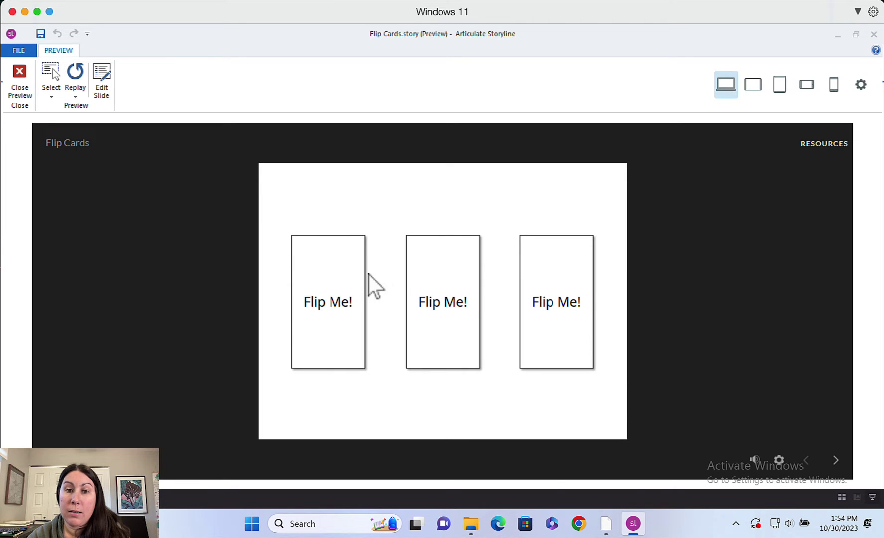
# Flip the cards again, leaving only the first card showing 'I Am Flipped!'.
pyautogui.click(465, 293)
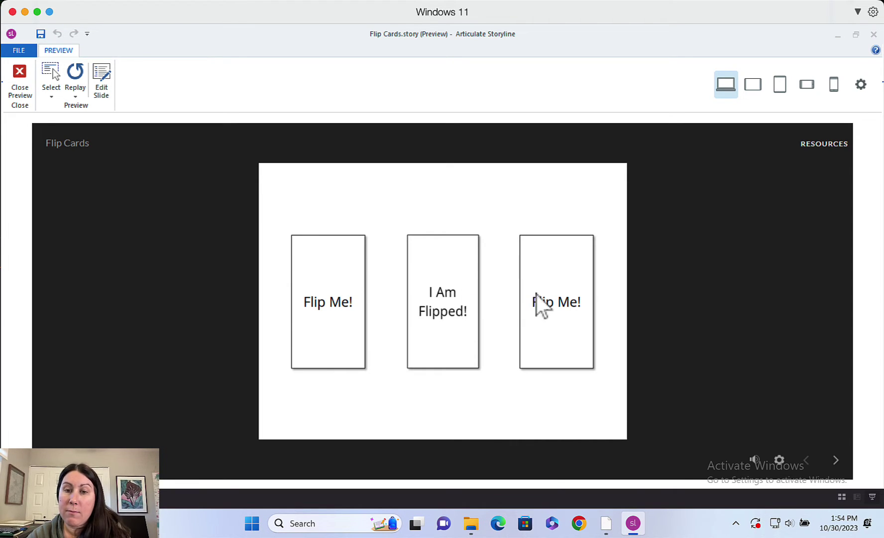
pyautogui.click(536, 305)
pyautogui.click(321, 309)
pyautogui.click(461, 299)
pyautogui.click(563, 304)
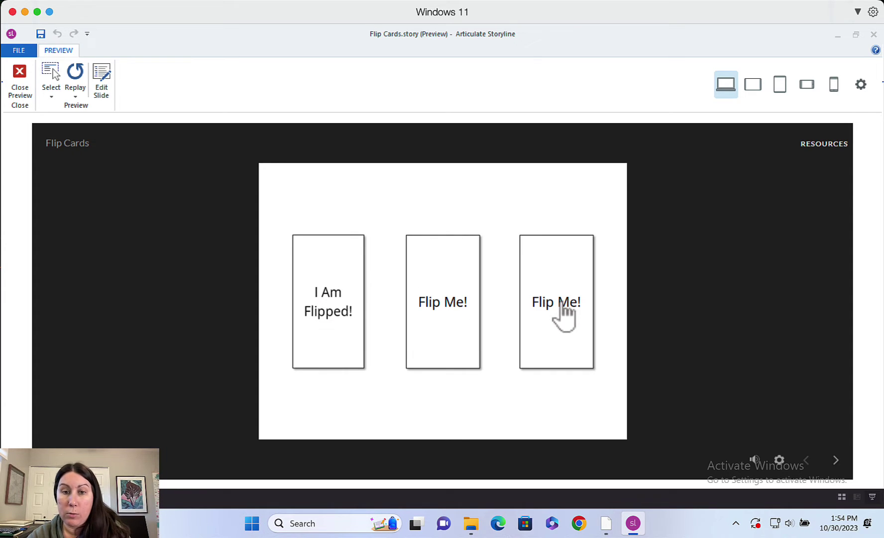
# Close the preview, open slide 1.1 for editing and select FlipCard1.
pyautogui.click(21, 83)
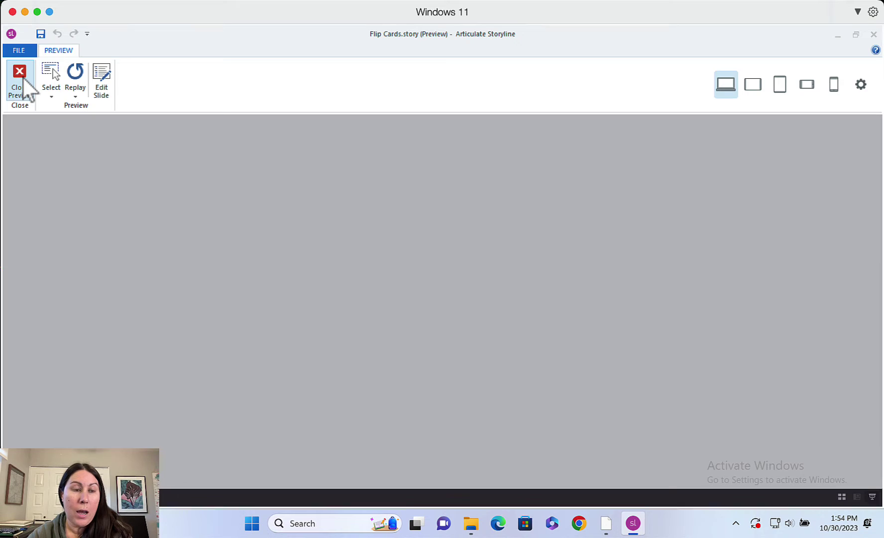
pyautogui.doubleClick(344, 195)
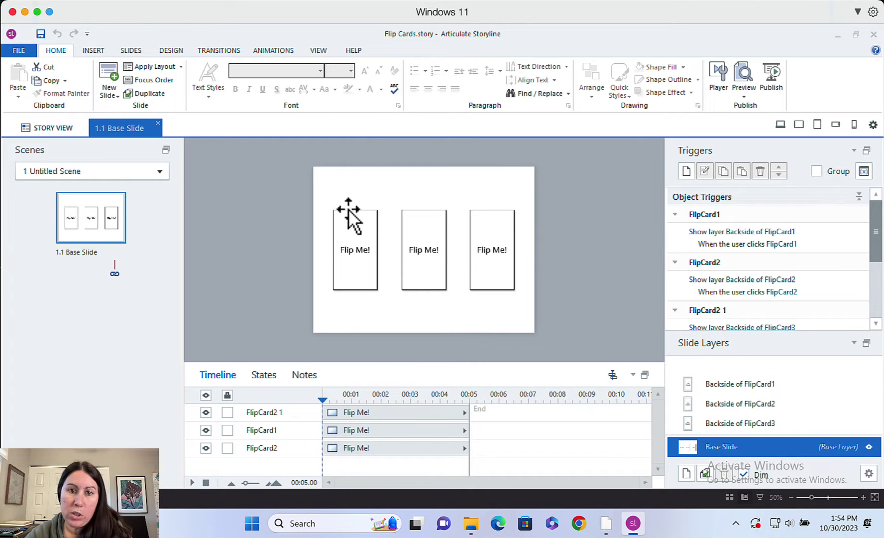
pyautogui.click(354, 213)
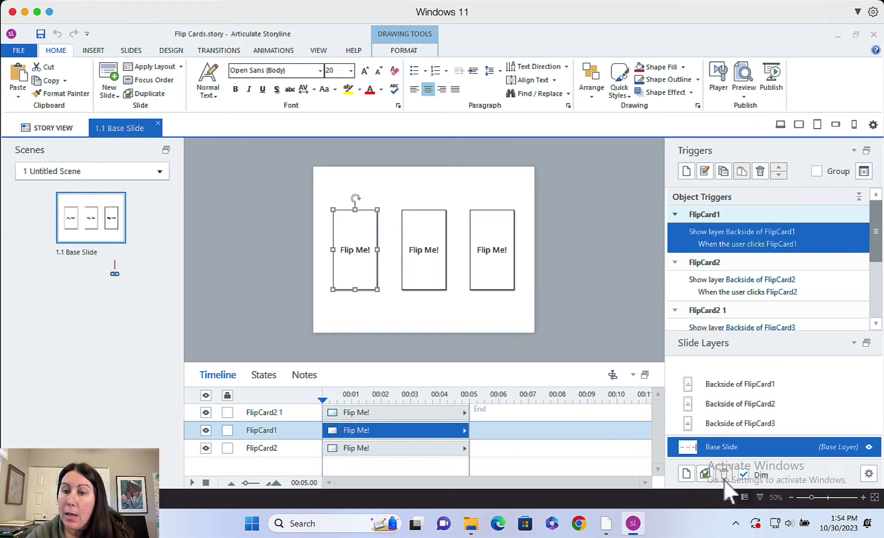
# Step through the Backside layers of FlipCard1, 2 and 3 twice, ending on FlipCard3's.
pyautogui.click(777, 383)
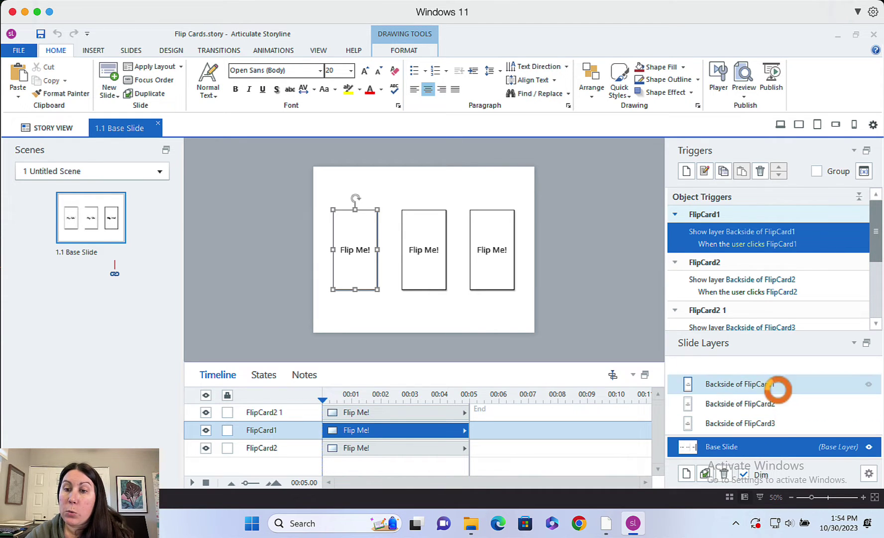
pyautogui.click(778, 403)
pyautogui.click(777, 422)
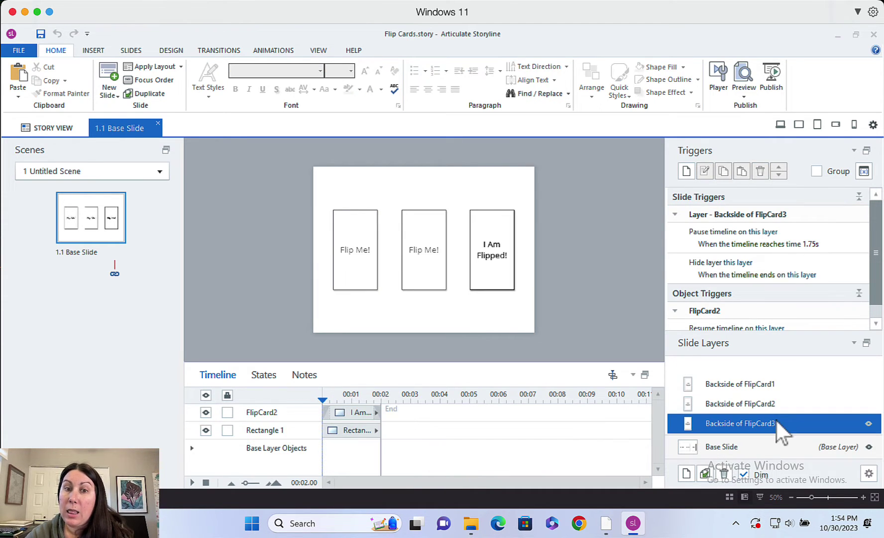
pyautogui.click(758, 445)
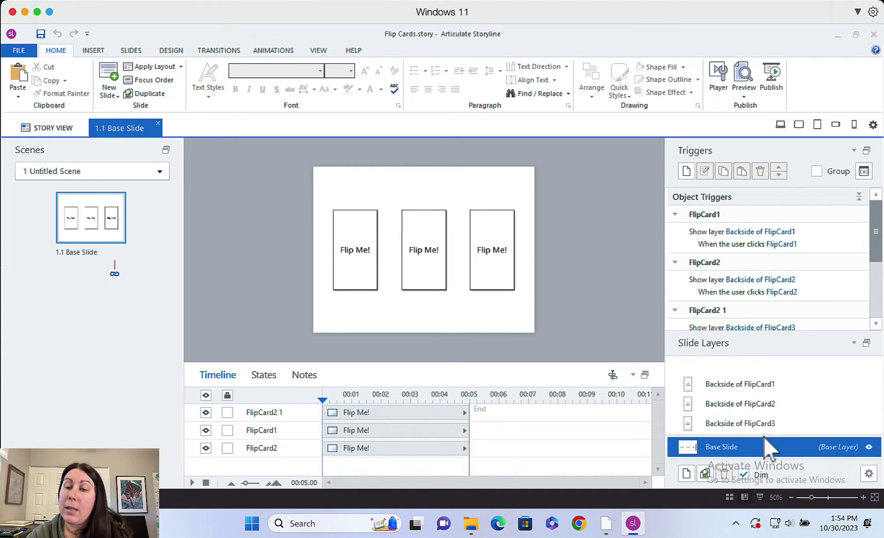
pyautogui.click(778, 384)
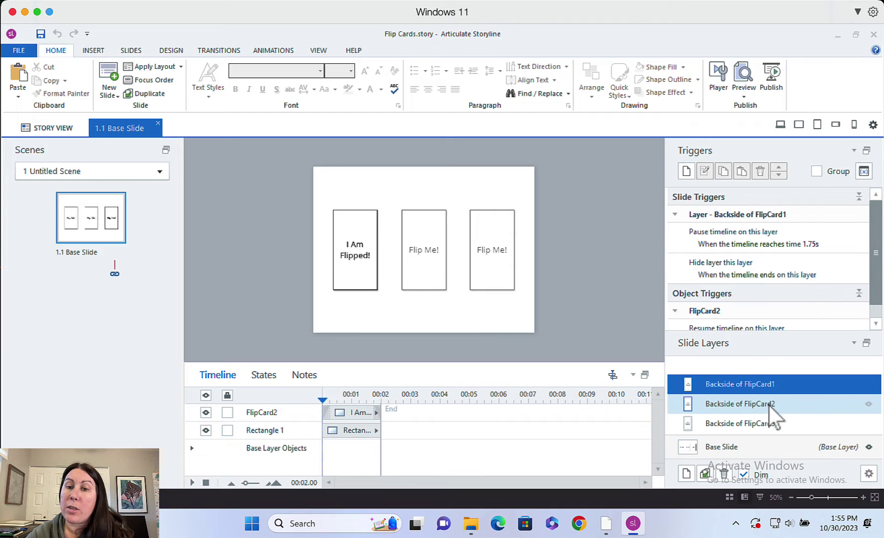
pyautogui.click(771, 404)
pyautogui.click(765, 423)
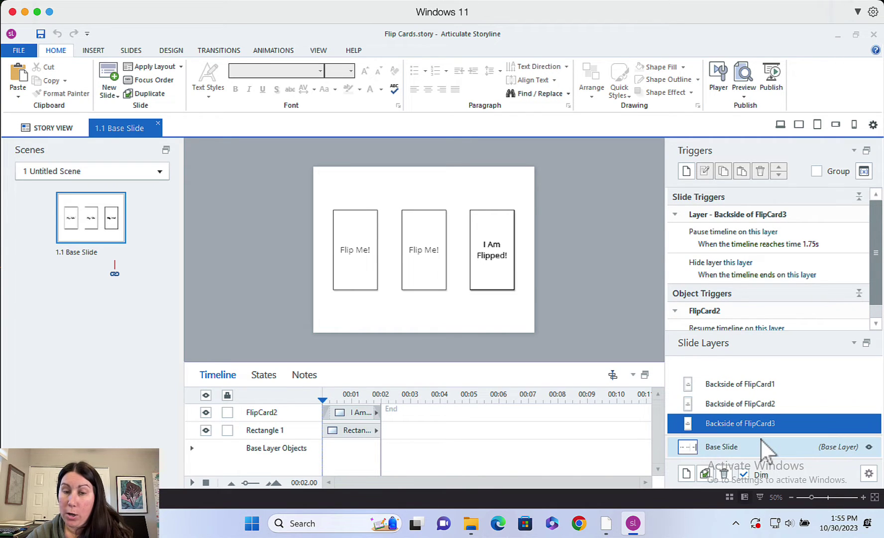
# Review the backside layer's Slide Layer Properties, close them, and return to the Base Slide.
pyautogui.click(869, 473)
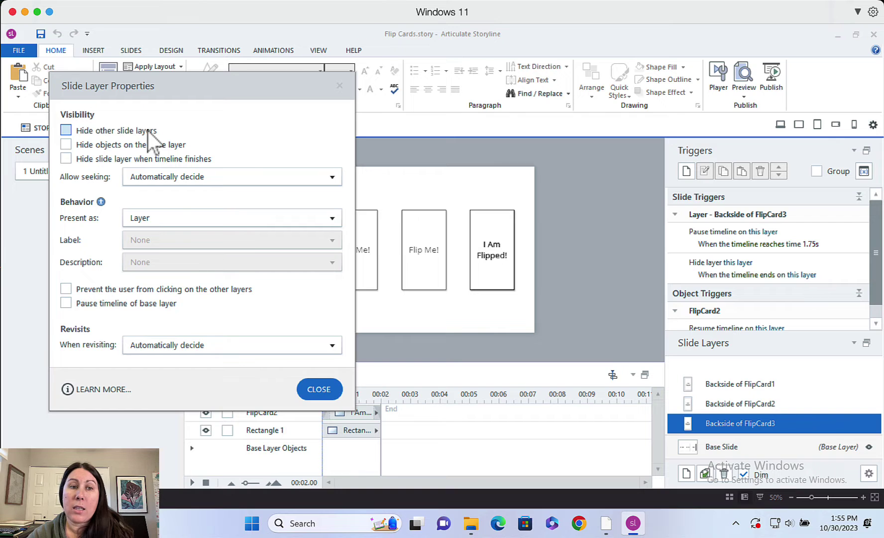
pyautogui.click(321, 385)
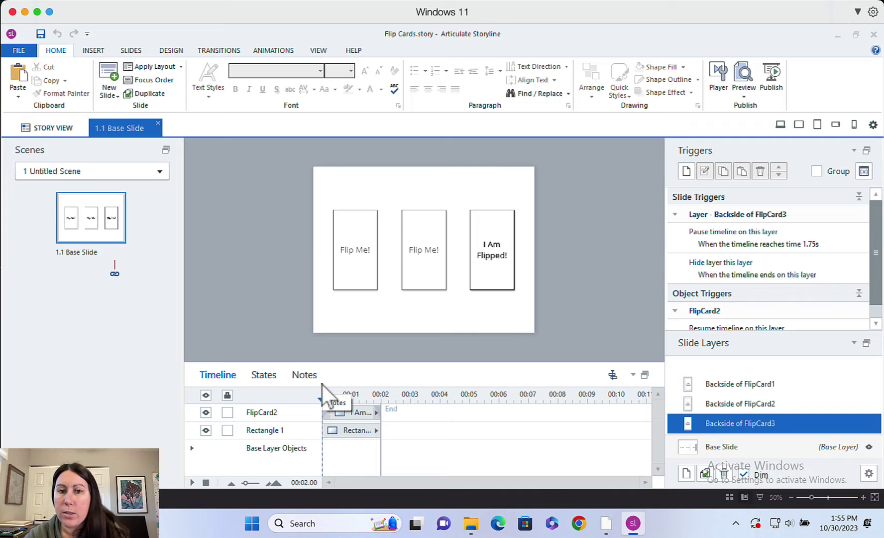
pyautogui.click(727, 446)
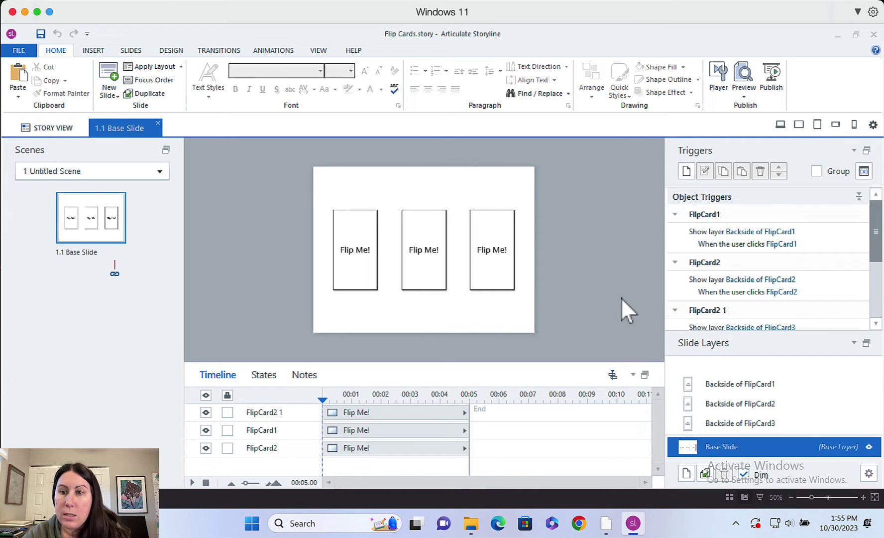
# Show the 0.25 s Swivel entrance and exit animations of FlipCard1's 'I Am Flipped!' backside card.
pyautogui.click(372, 219)
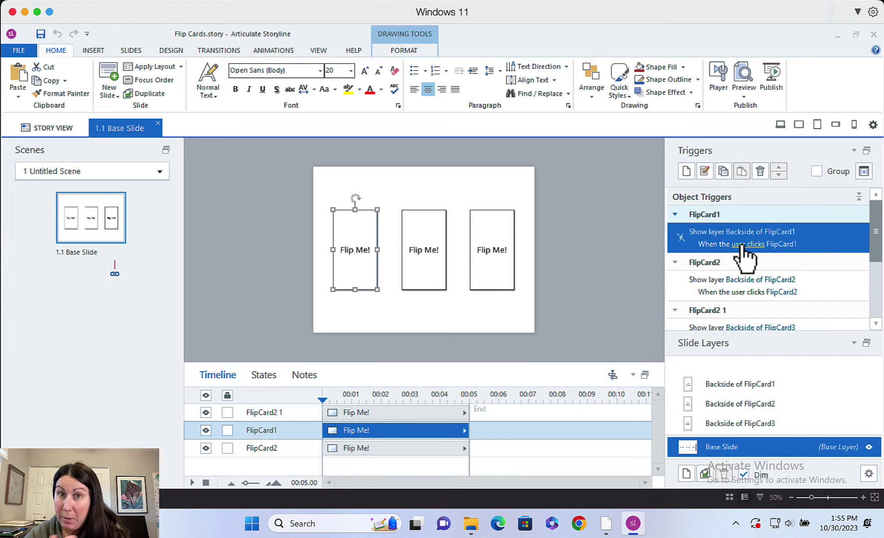
pyautogui.click(763, 388)
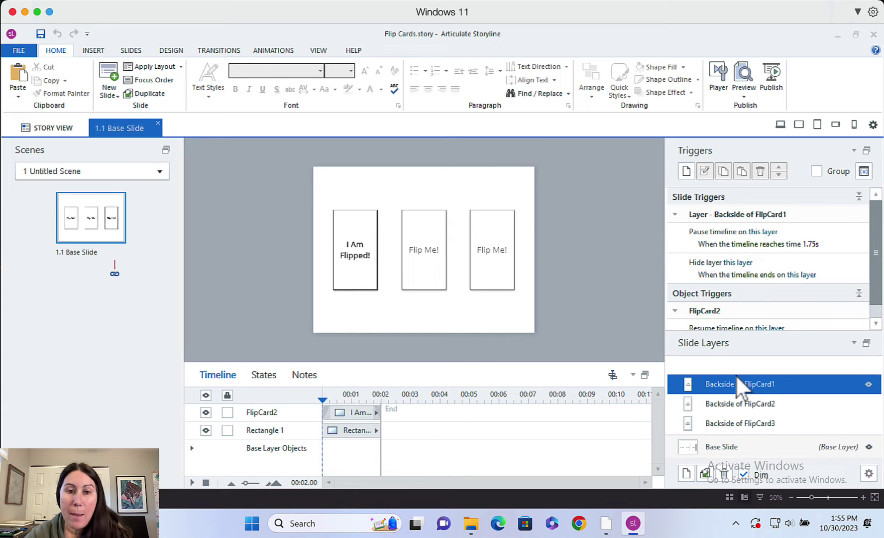
pyautogui.click(363, 212)
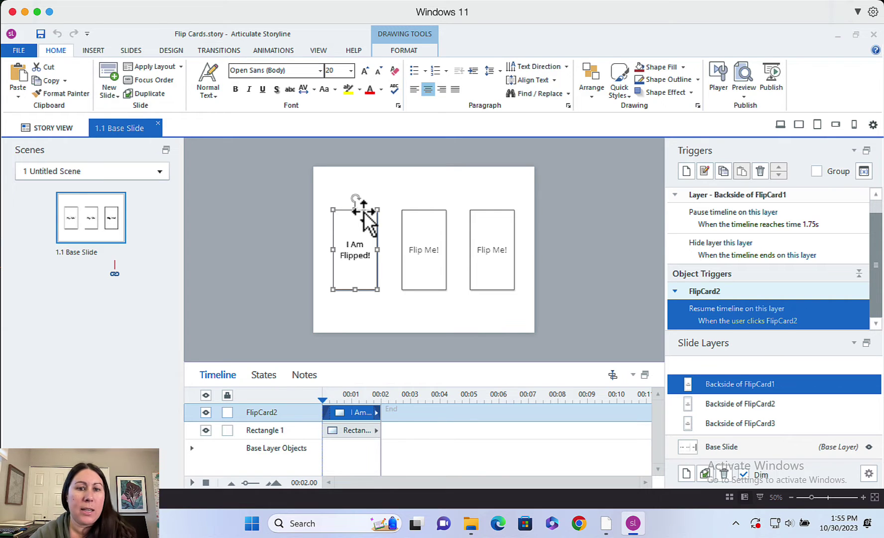
pyautogui.click(268, 51)
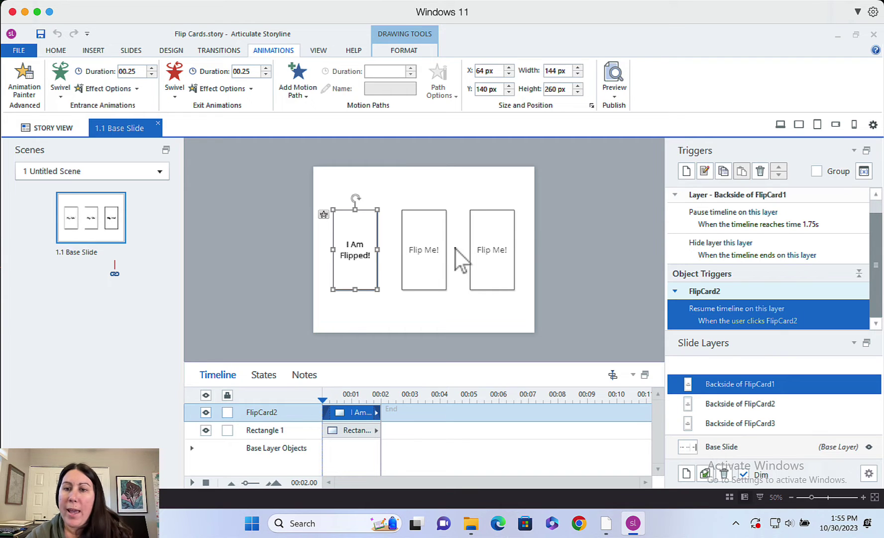
# Review the layer triggers: pause at 1.75s, resume on FlipCard2 click, hide at timeline end.
pyautogui.scroll(1, 794, 243)
pyautogui.click(817, 230)
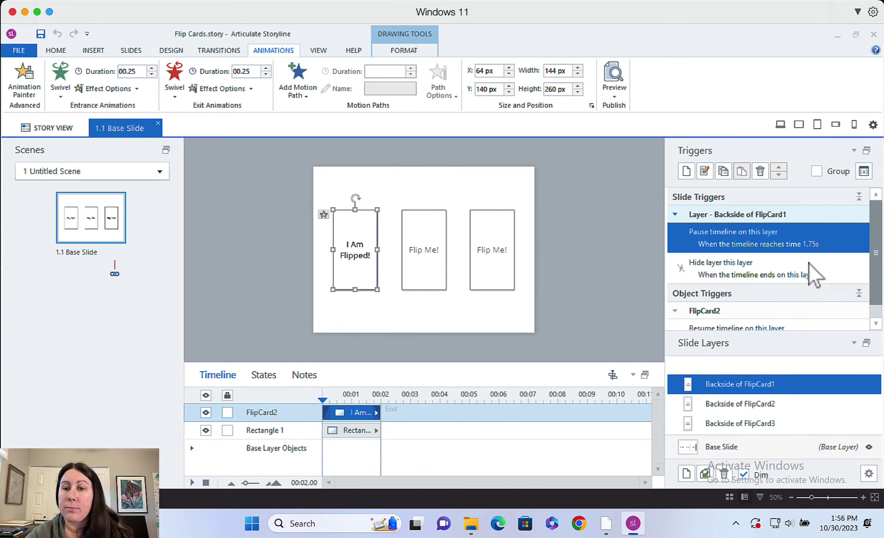
pyautogui.scroll(-1, 808, 261)
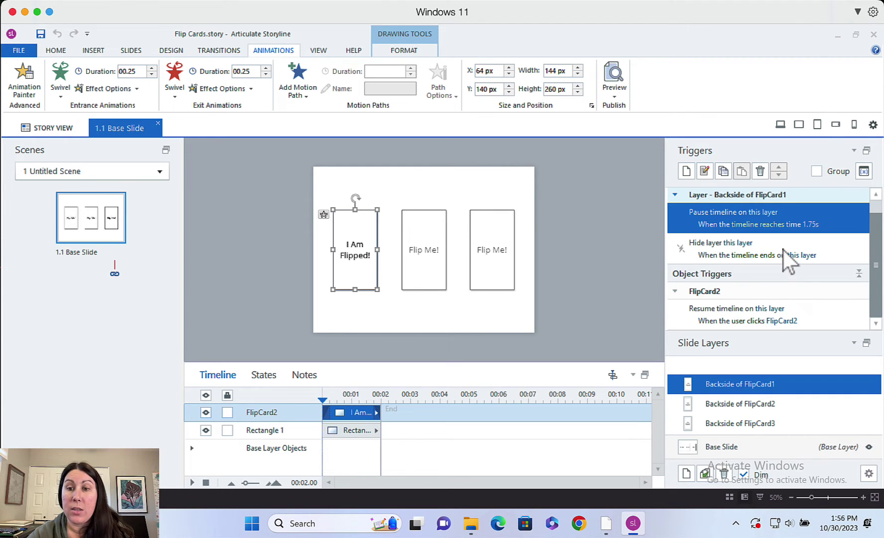
pyautogui.scroll(1, 783, 250)
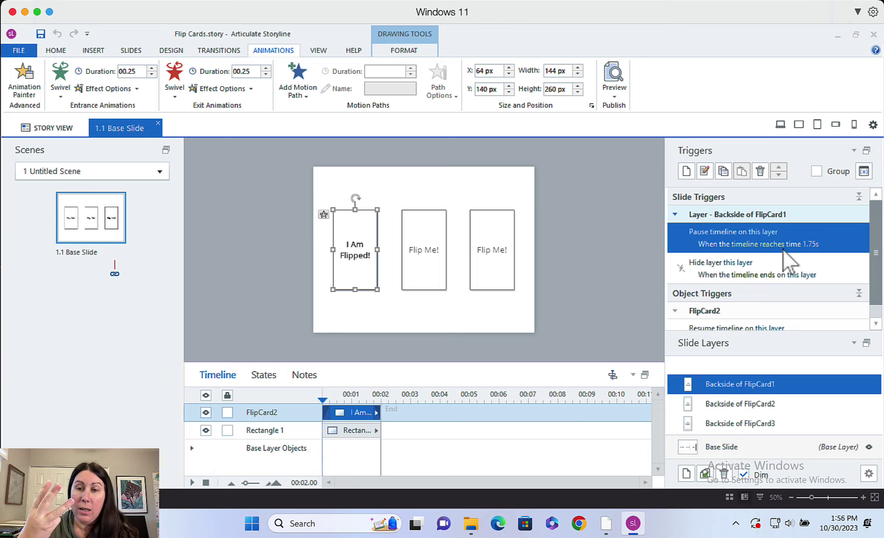
pyautogui.scroll(-1, 784, 249)
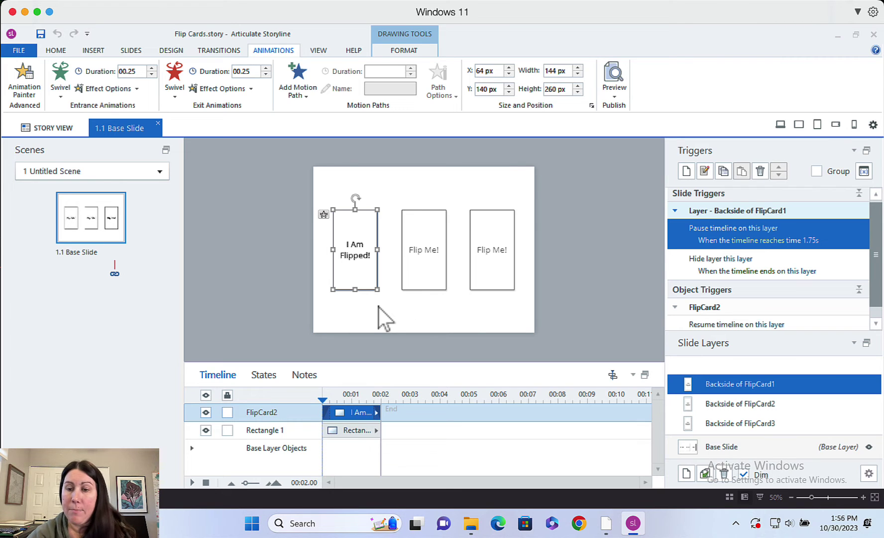
# Check Backside of FlipCard3's Slide Layer Properties, with revisits set to Automatically decide.
pyautogui.click(769, 411)
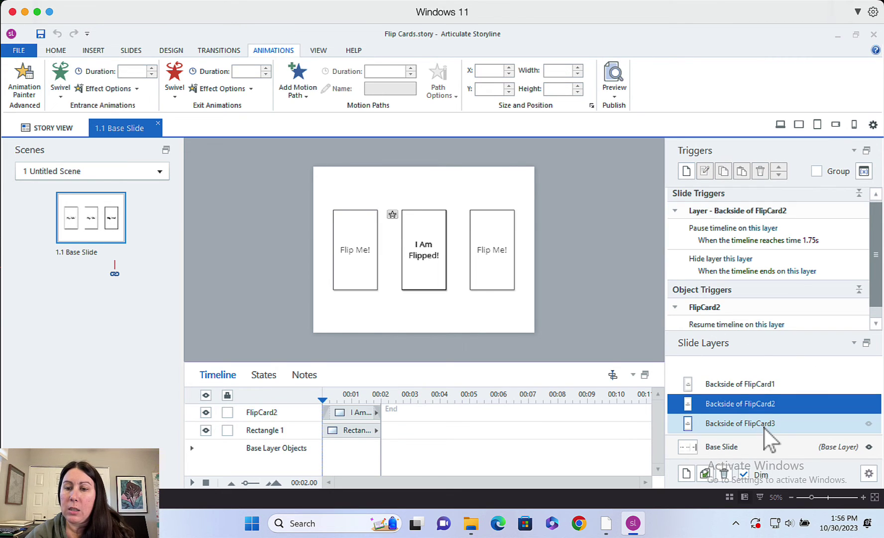
pyautogui.click(764, 423)
pyautogui.click(705, 448)
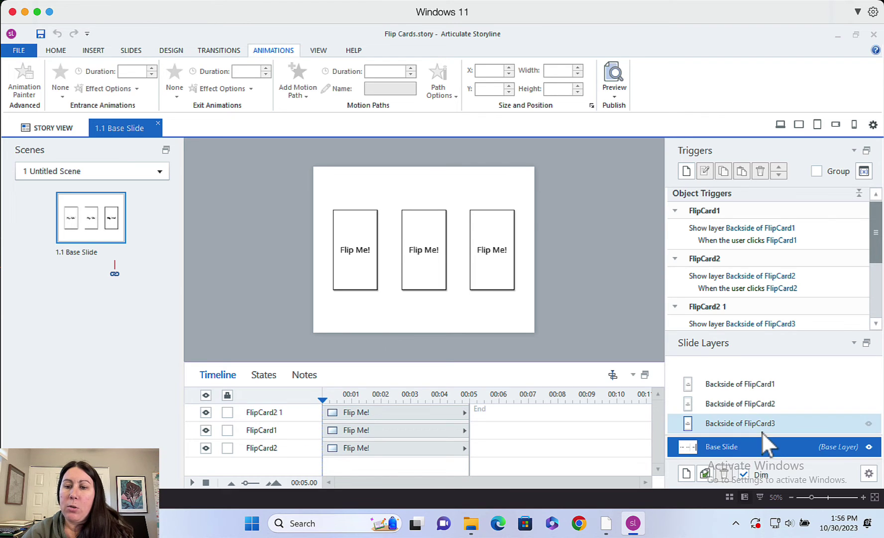
pyautogui.click(762, 427)
pyautogui.click(869, 474)
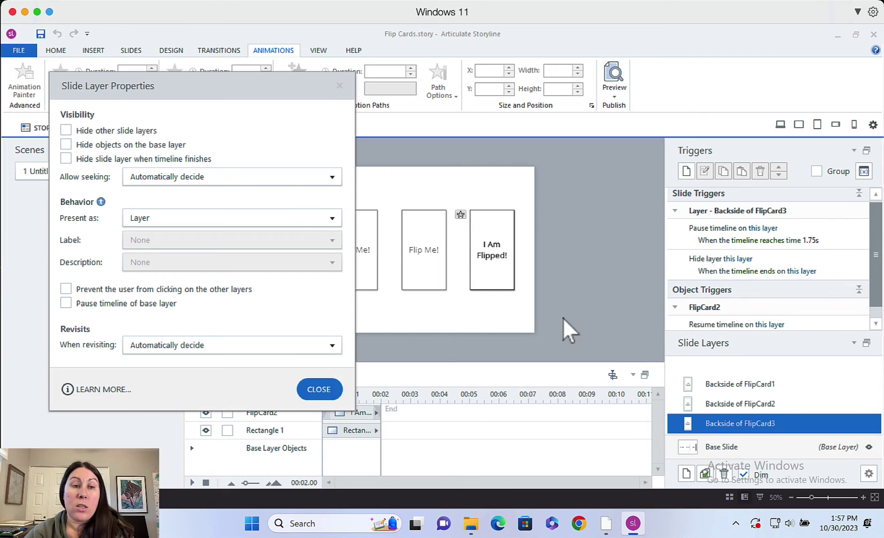
pyautogui.click(333, 389)
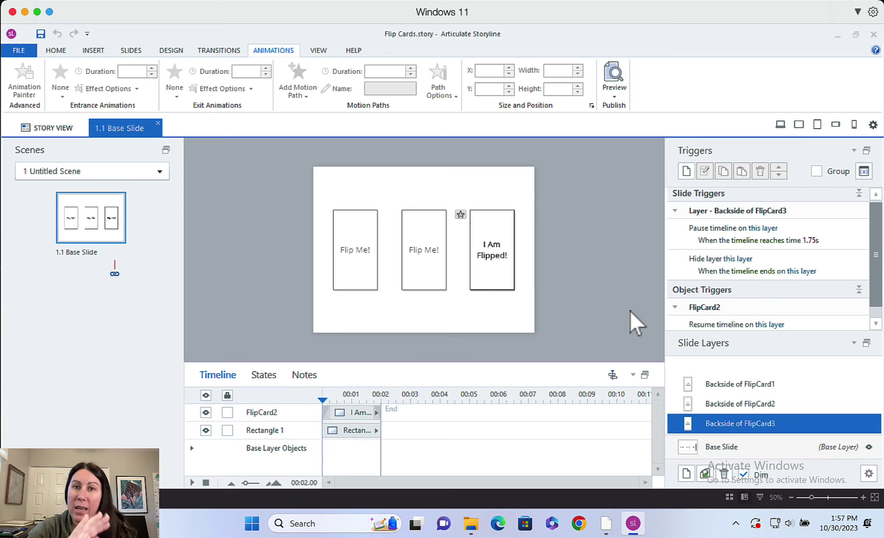
pyautogui.click(608, 69)
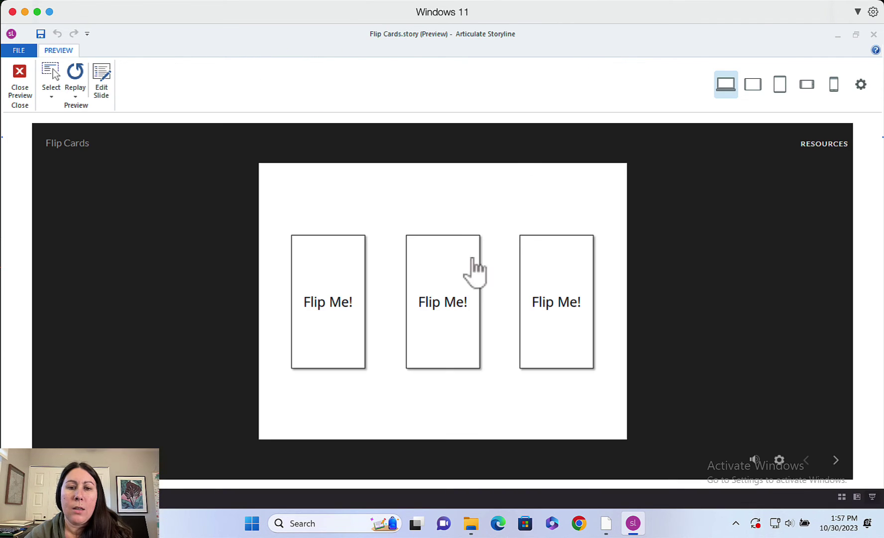
pyautogui.click(471, 279)
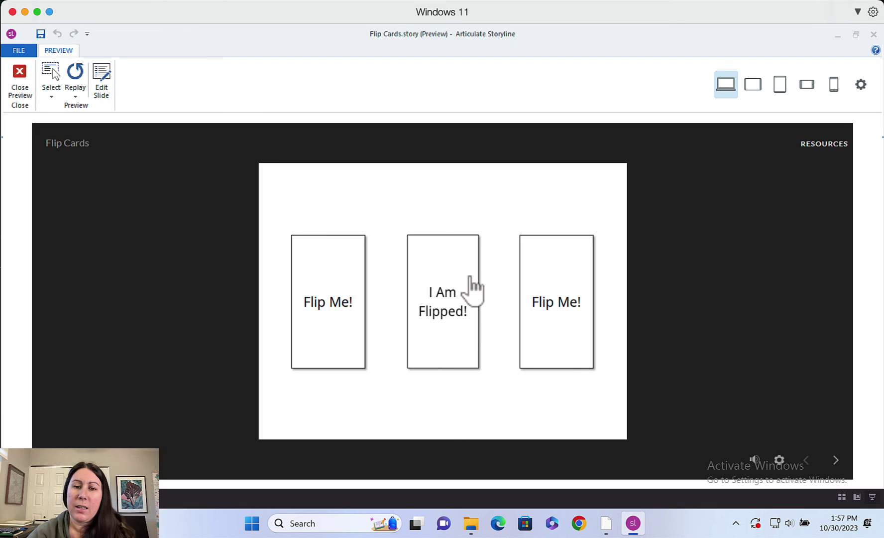
pyautogui.click(346, 296)
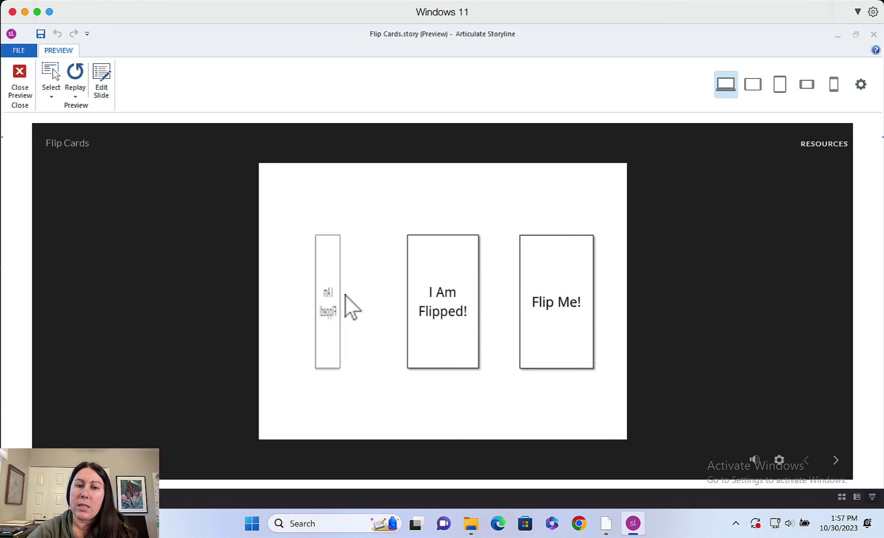
pyautogui.click(589, 292)
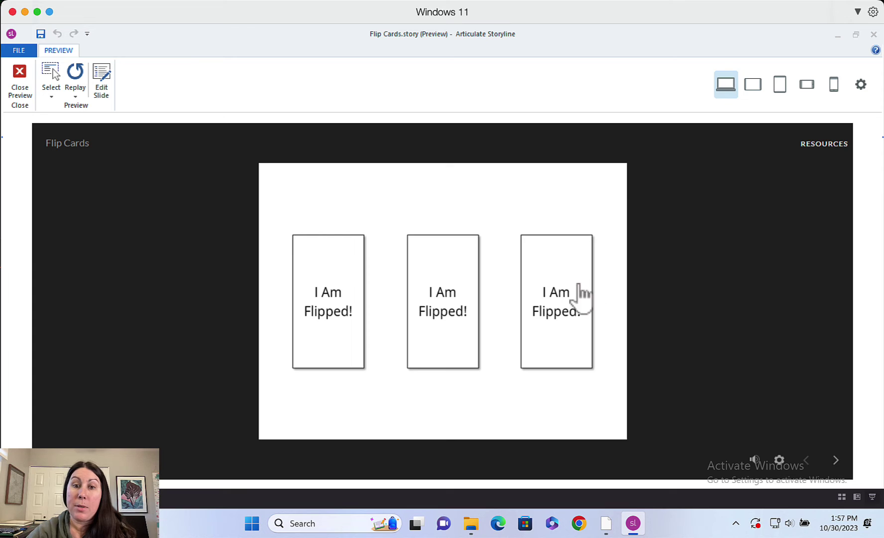
pyautogui.click(20, 87)
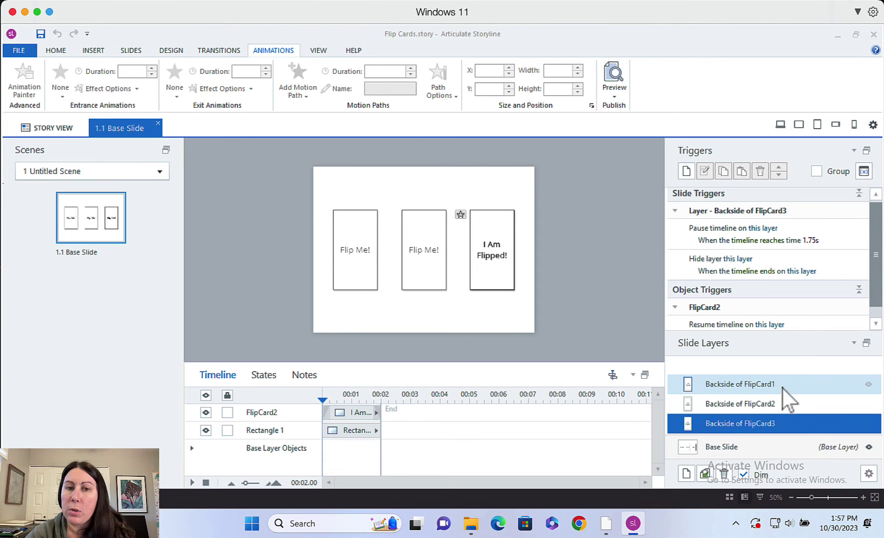
# On Backside of FlipCard1, undo an accidental move of the 'I Am Flipped!' card.
pyautogui.click(782, 386)
pyautogui.click(382, 208)
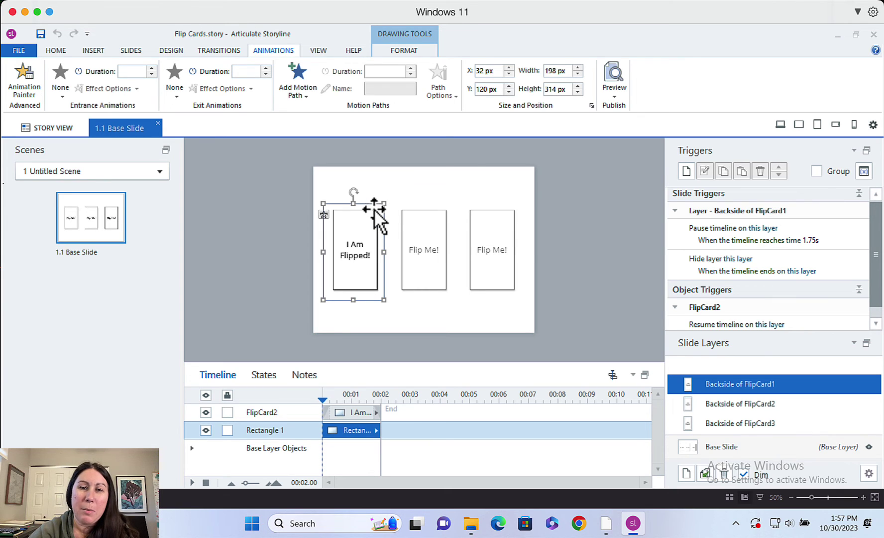
pyautogui.click(374, 208)
pyautogui.moveTo(375, 208); pyautogui.dragTo(405, 202)
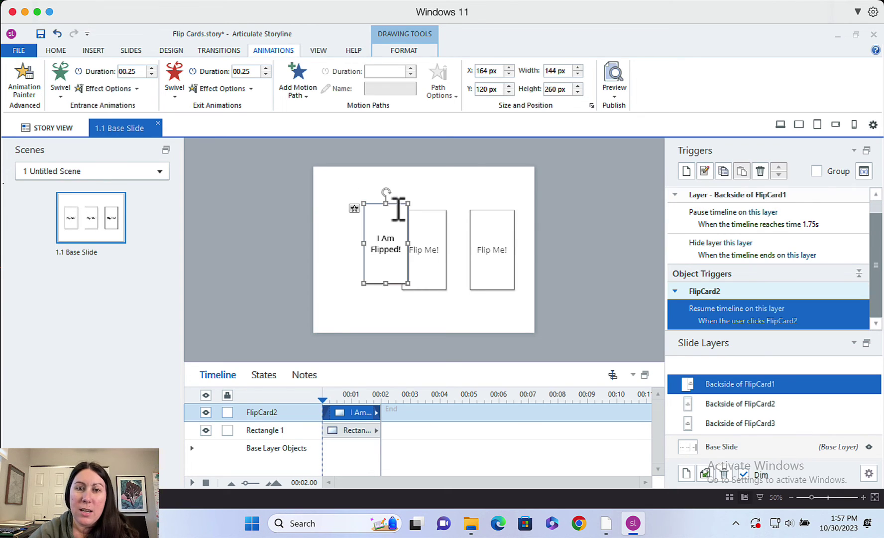
pyautogui.click(396, 206)
pyautogui.hotkey('ctrl', 'z')
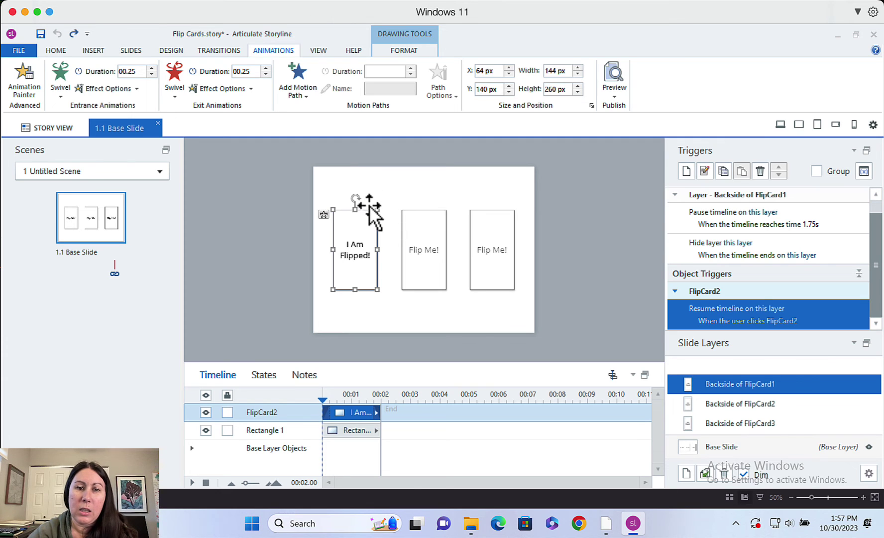
pyautogui.click(369, 205)
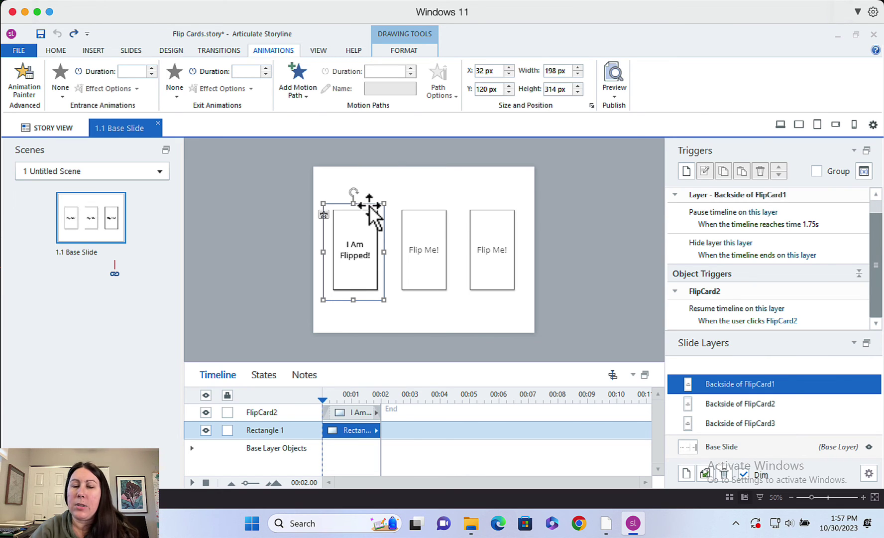
# Inspect the Backside of FlipCard2 rectangle sitting over the middle card at 266, 118 px.
pyautogui.click(767, 408)
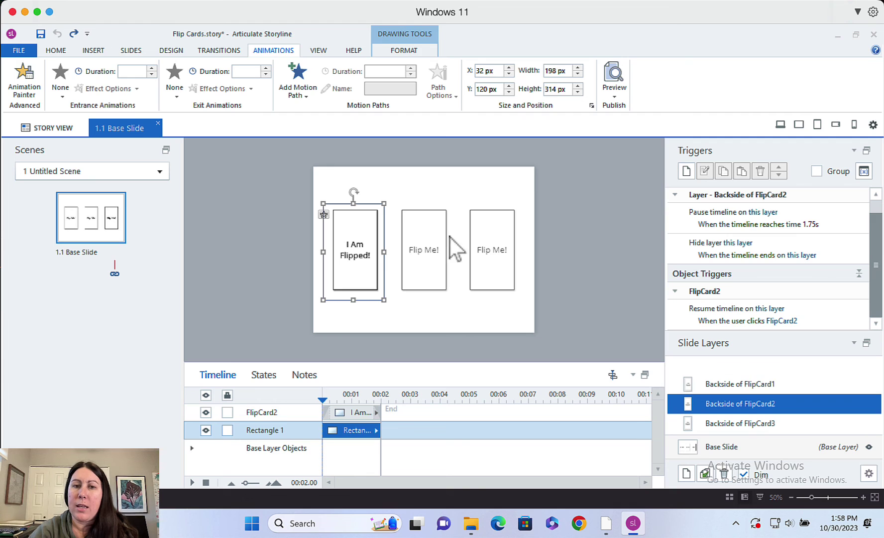
pyautogui.click(419, 213)
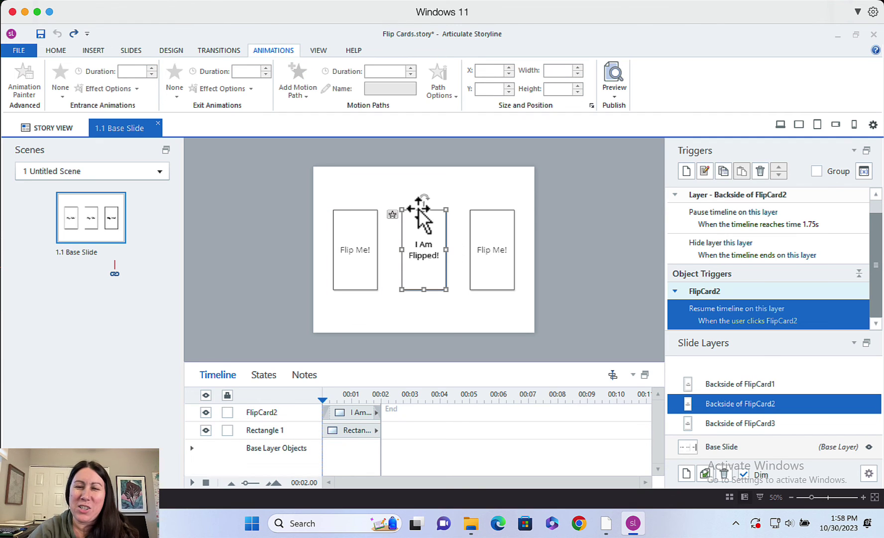
pyautogui.click(412, 203)
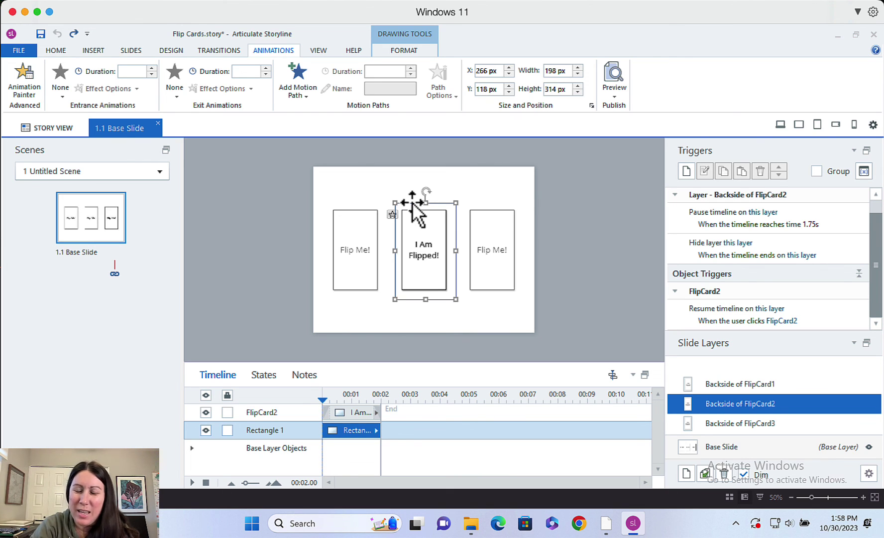
pyautogui.click(612, 226)
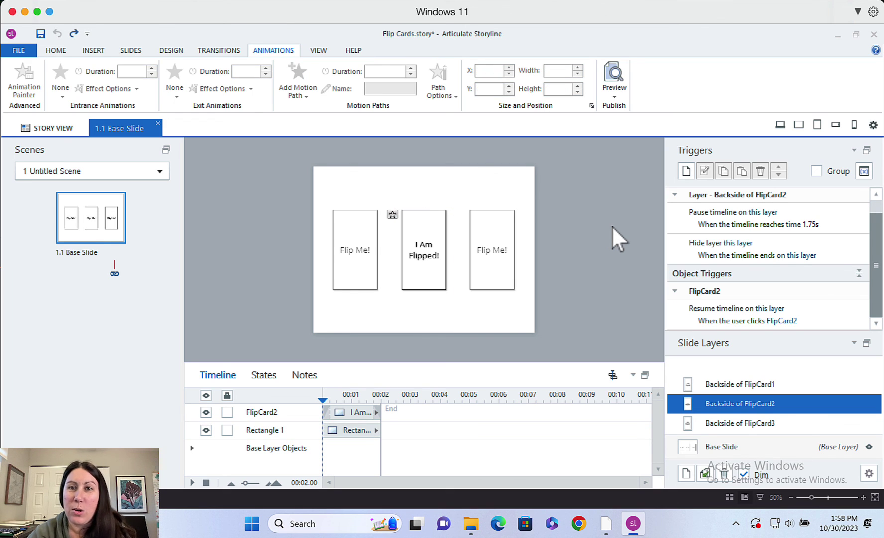